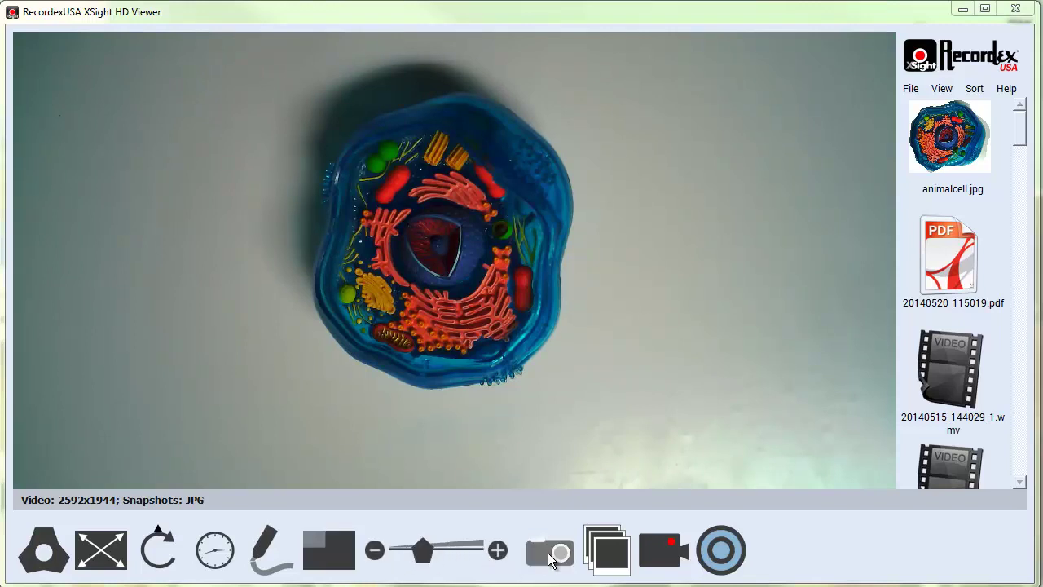
Show the Presenter Tools, Image Effects Tools and Annotation Tools toolbars over the live image and align them in a stack.
left_click(266, 535)
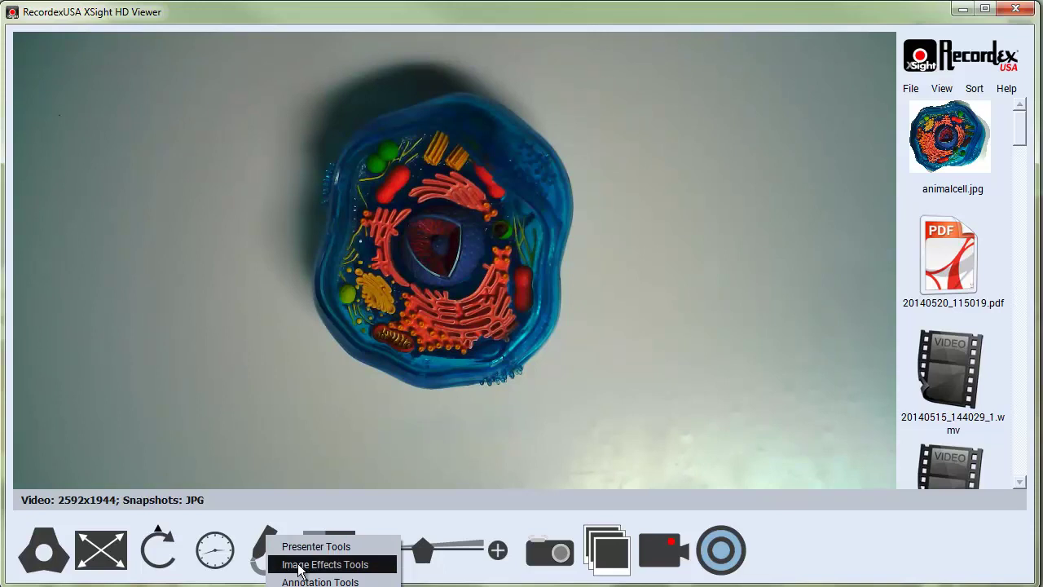
left_click(316, 485)
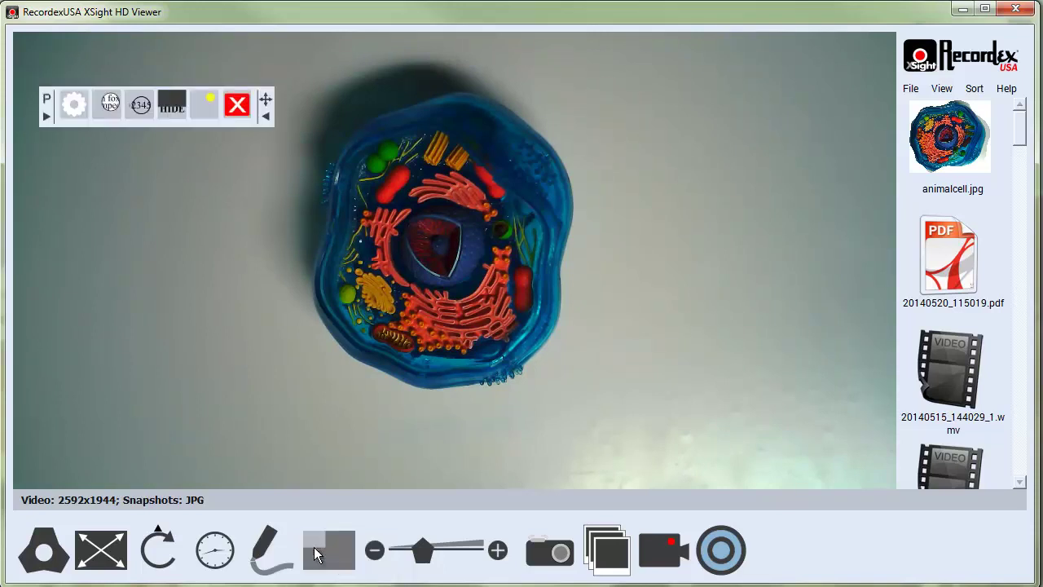
left_click(260, 553)
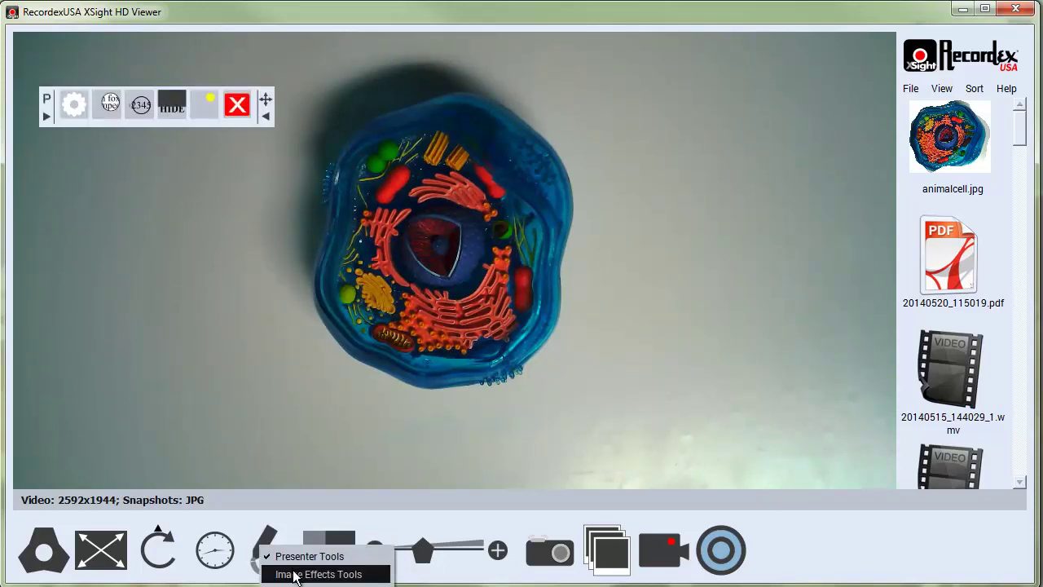
left_click(270, 572)
left_click(269, 555)
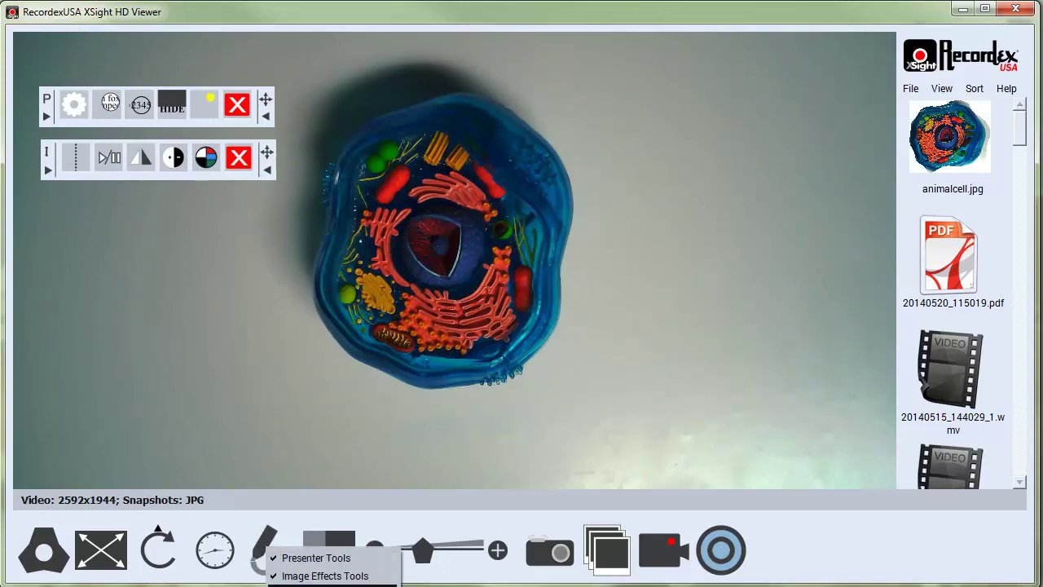
left_click(293, 582)
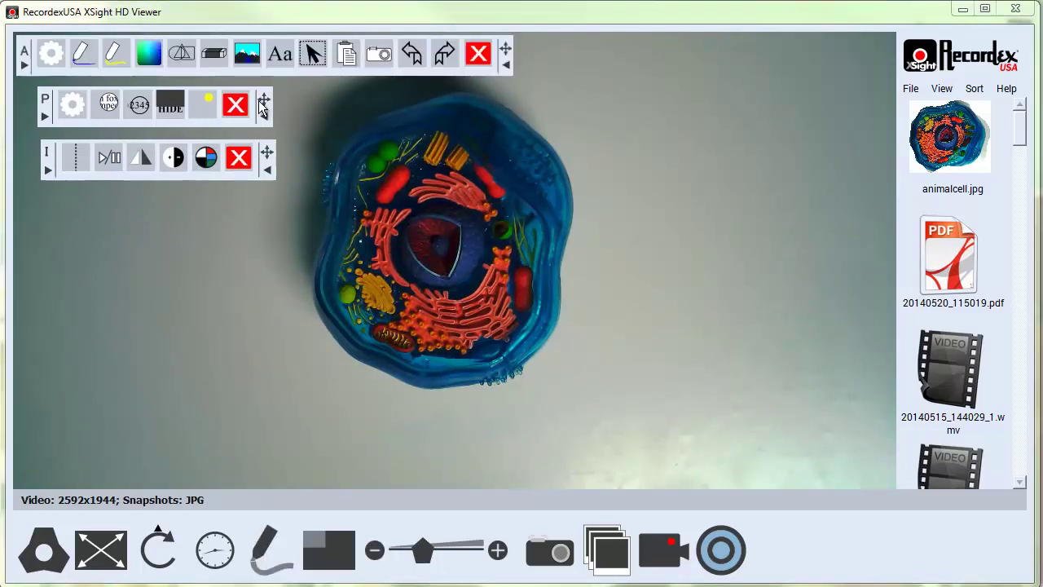
left_click_drag(269, 101, 249, 97)
left_click_drag(271, 155, 248, 147)
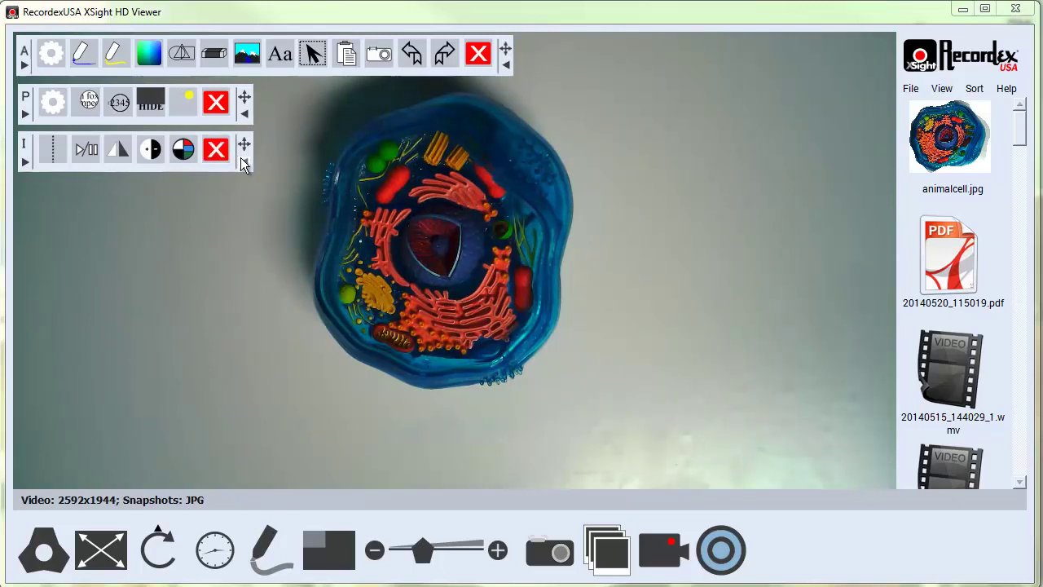
Close the Image Effects, Presenter and Annotation toolbars.
left_click(216, 149)
left_click(215, 104)
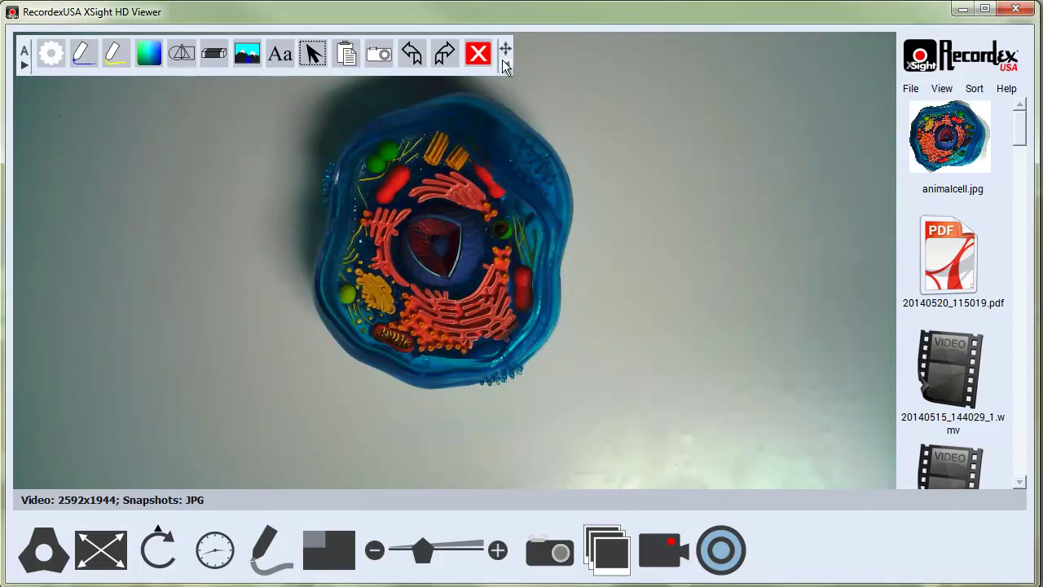
left_click(479, 56)
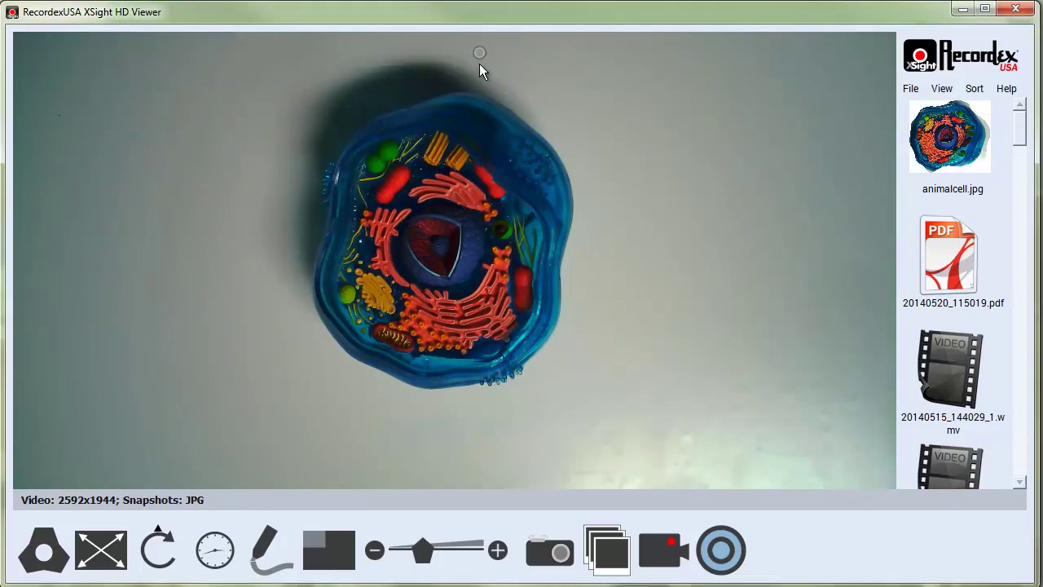
With the Annotation Tools pen, draw a yellow arrow pointing to the cell's nucleus and a circle around the brown striped organelle.
left_click(265, 544)
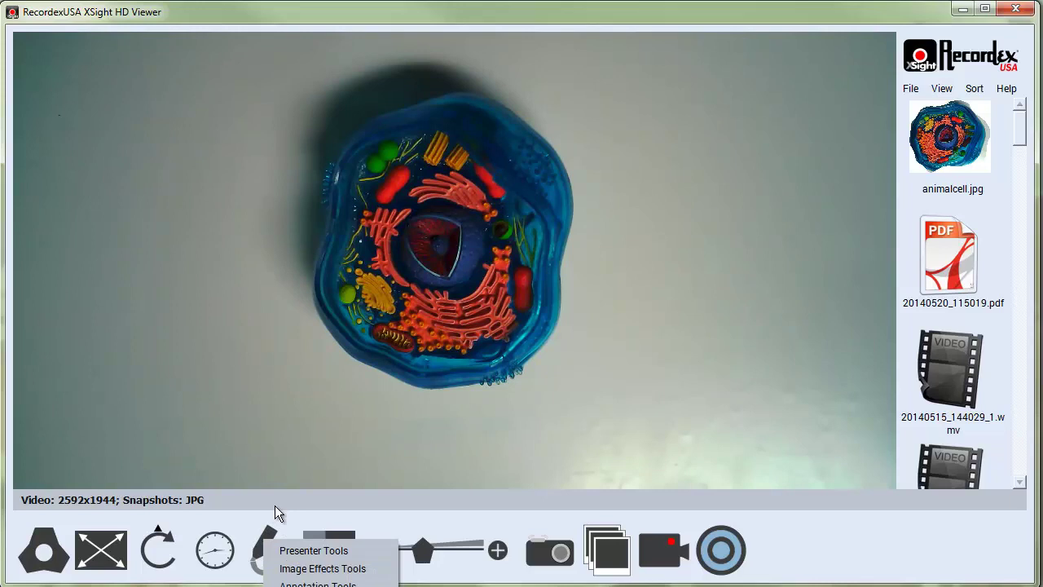
left_click(318, 582)
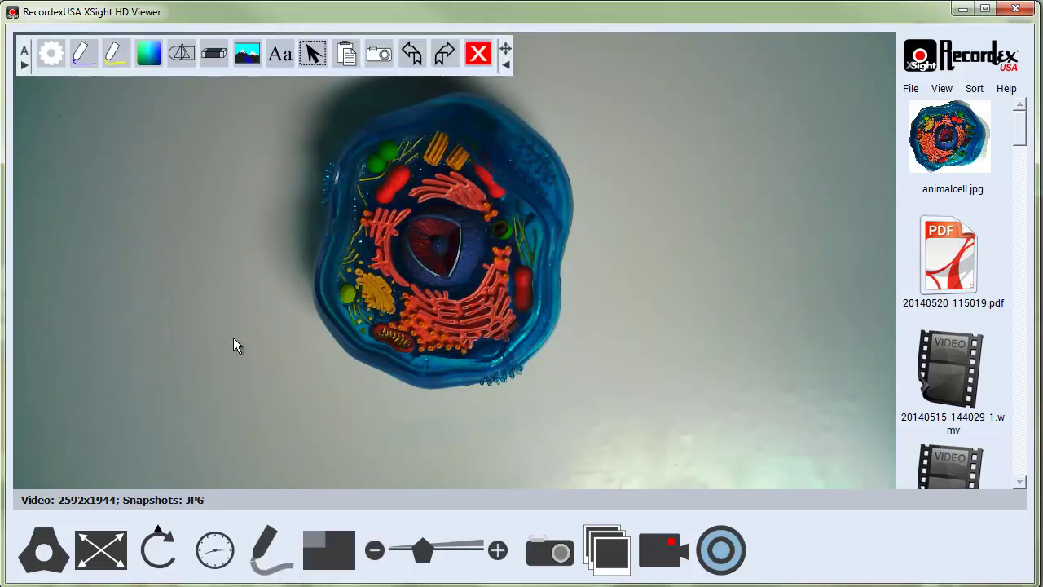
left_click(85, 53)
mouse_move(275, 173)
left_mouse_down()
mouse_move(357, 228)
mouse_move(419, 238)
mouse_move(397, 266)
left_mouse_up()
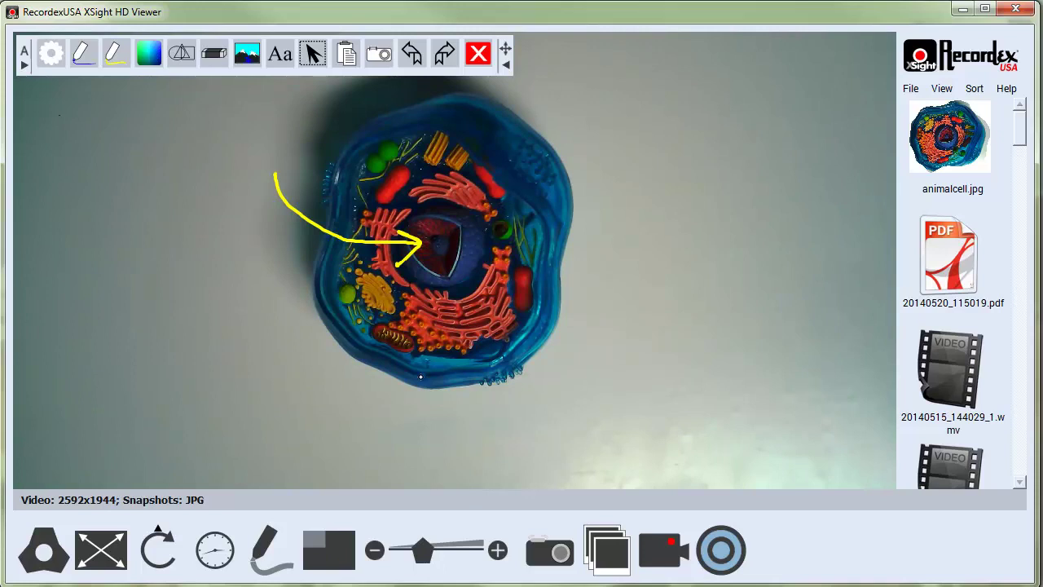
left_click(81, 54)
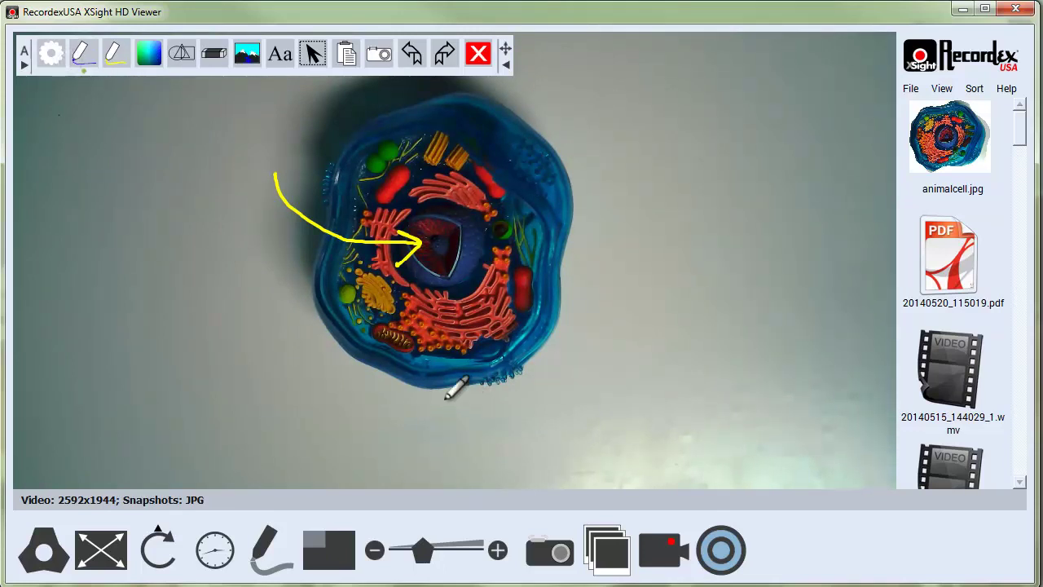
mouse_move(429, 329)
left_mouse_down()
mouse_move(359, 322)
mouse_move(395, 310)
left_mouse_up()
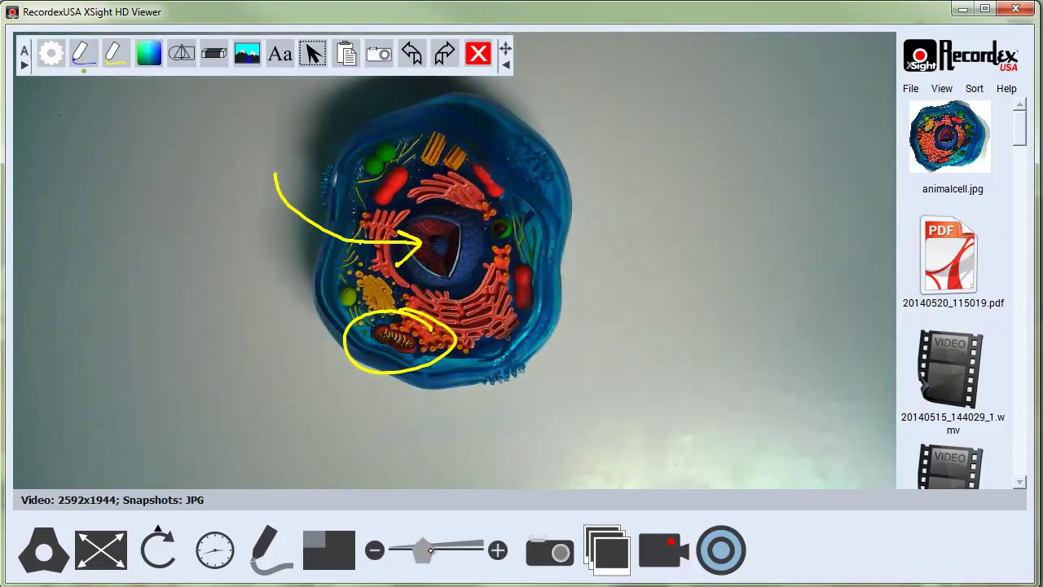
Zoom in slightly on the annotated cell image and capture a snapshot of it.
left_click(498, 551)
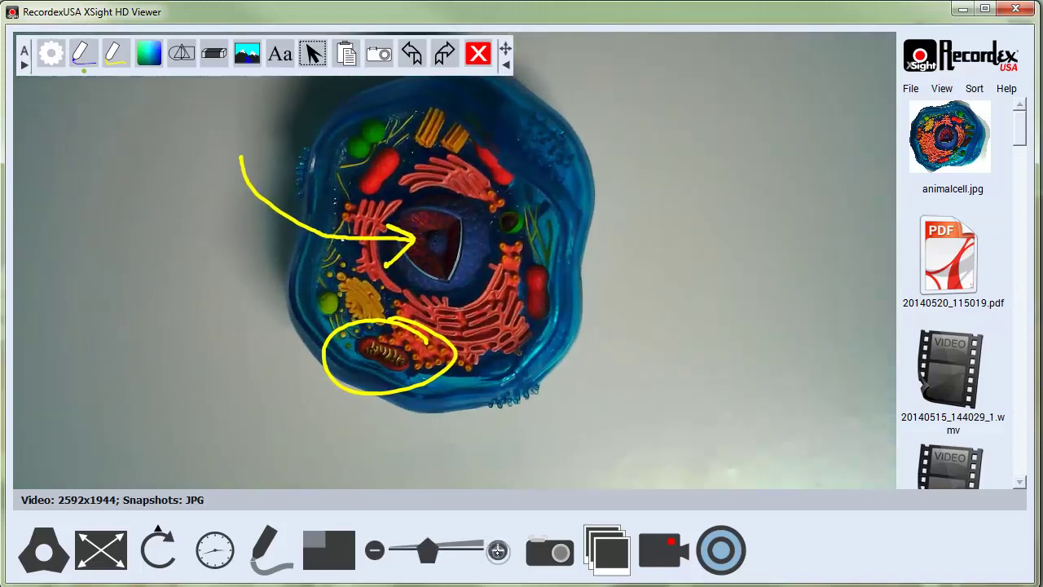
left_click(375, 551)
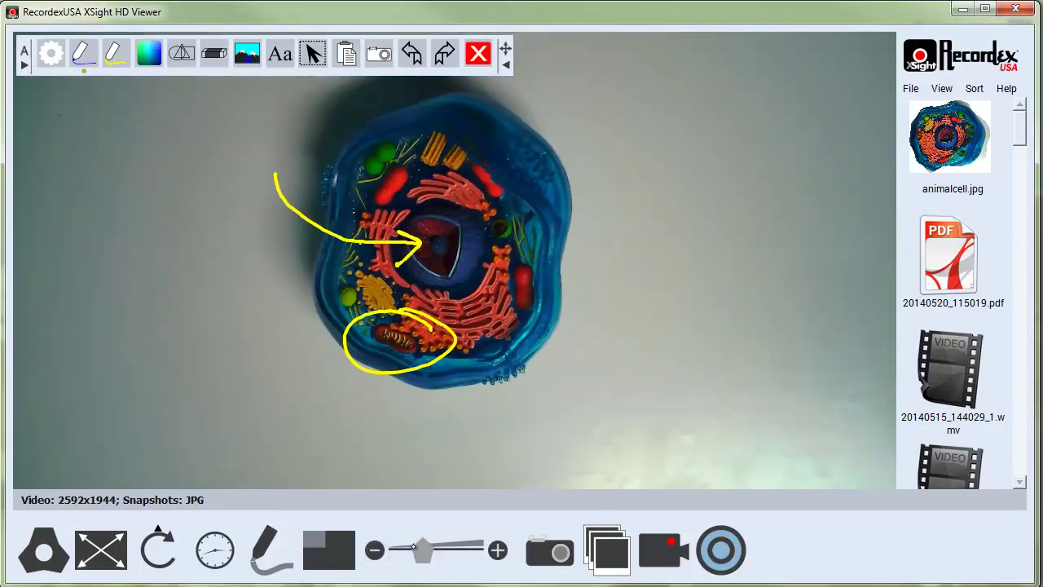
mouse_move(421, 554)
left_mouse_down()
mouse_move(440, 553)
mouse_move(403, 554)
mouse_move(440, 555)
mouse_move(422, 558)
left_mouse_up()
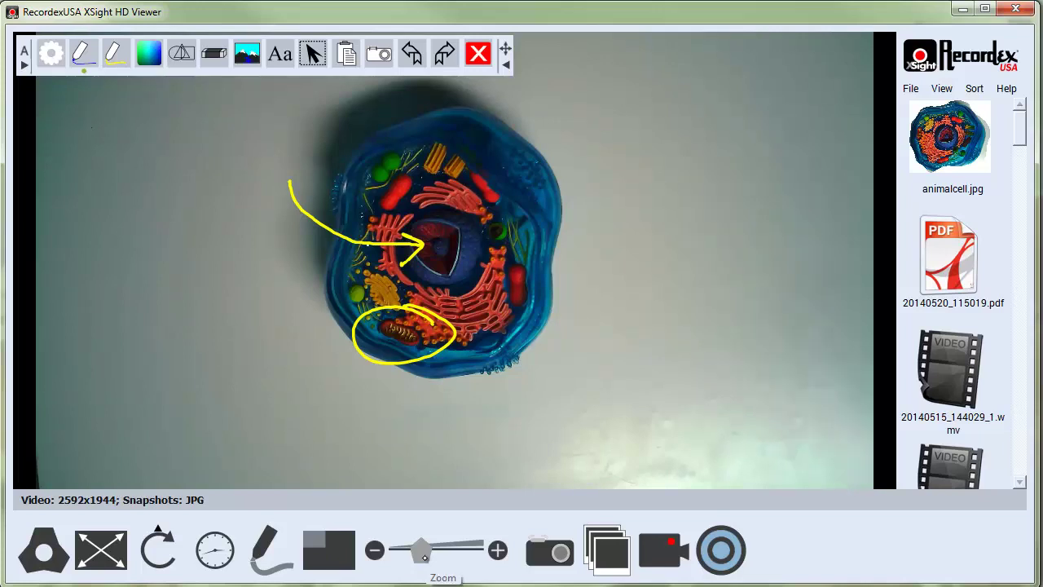
left_click_drag(425, 558, 425, 571)
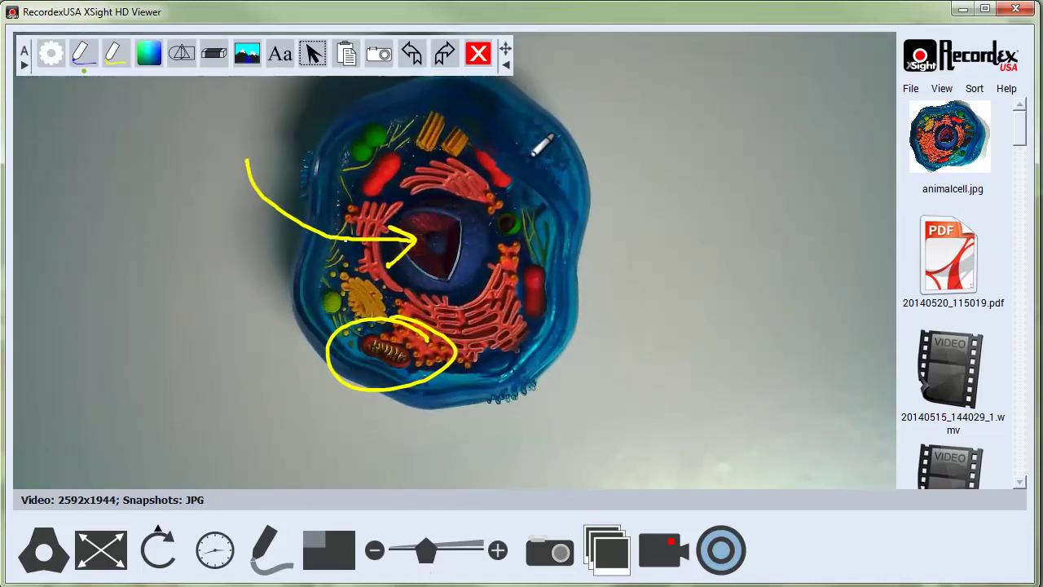
left_click(550, 554)
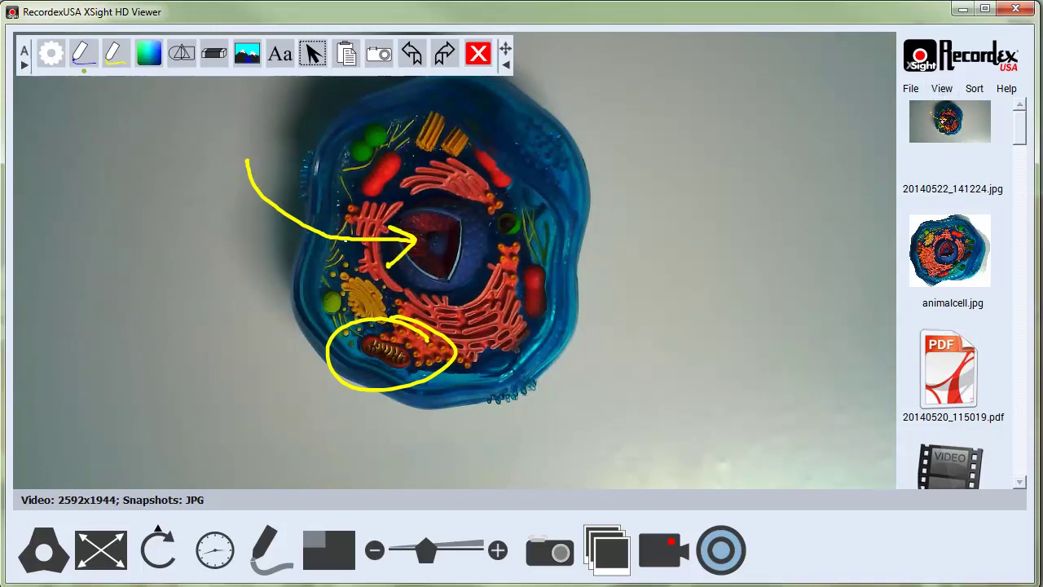
Select the new snapshot among the saved files and exit annotation mode without saving another snapshot.
left_click(950, 130)
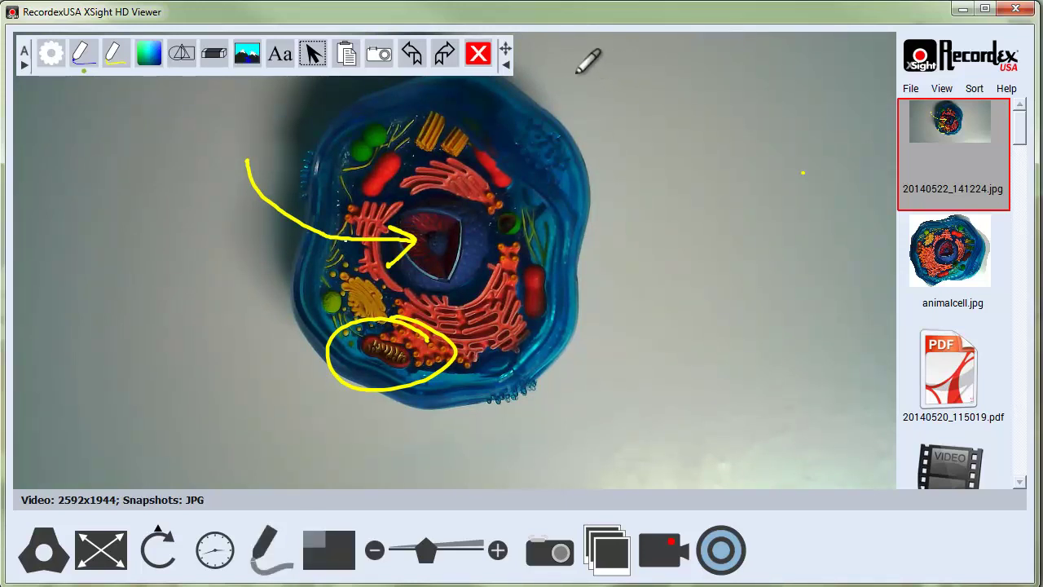
left_click(481, 57)
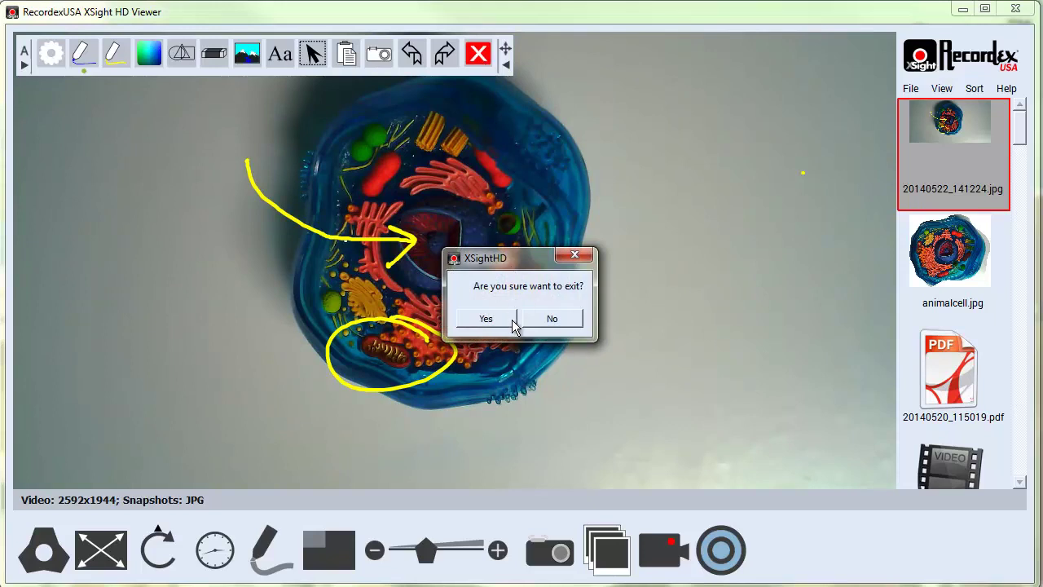
left_click(510, 319)
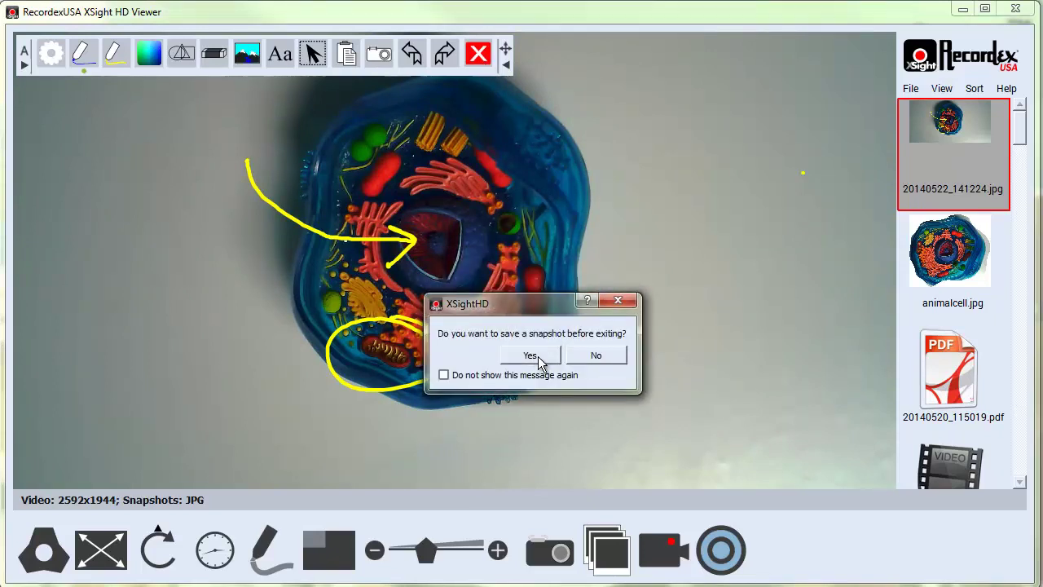
left_click(598, 356)
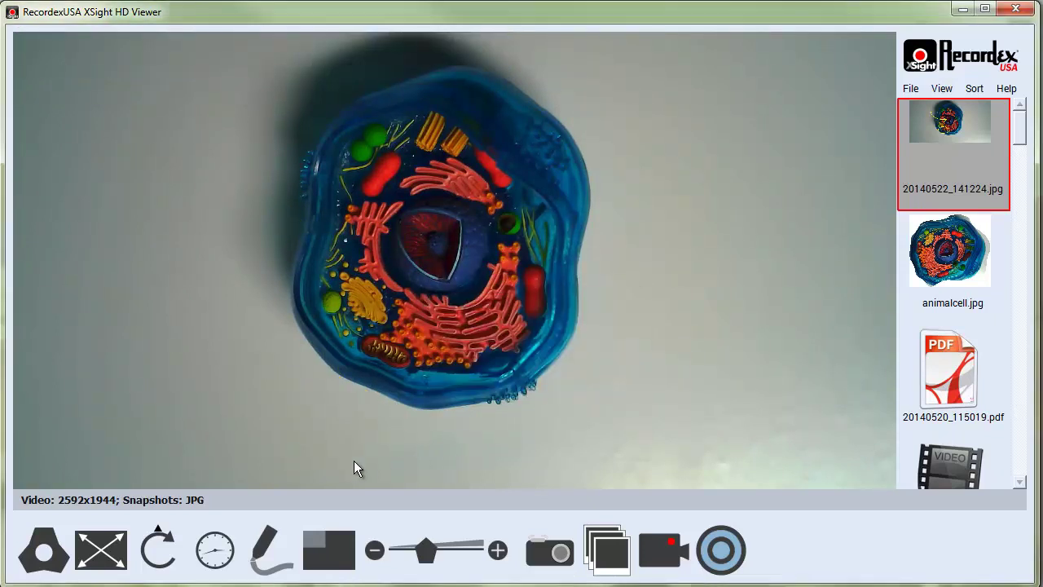
Show the Logitech HD Pro Webcam C910 as a 320x240 Picture-in-Picture inset and capture a snapshot of the combined view.
left_click(323, 552)
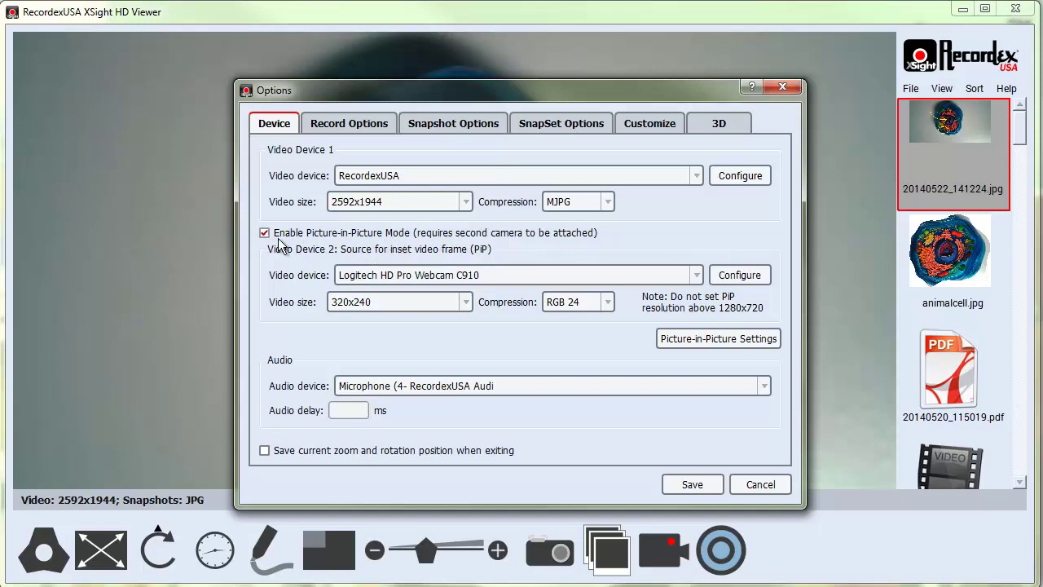
left_click(366, 276)
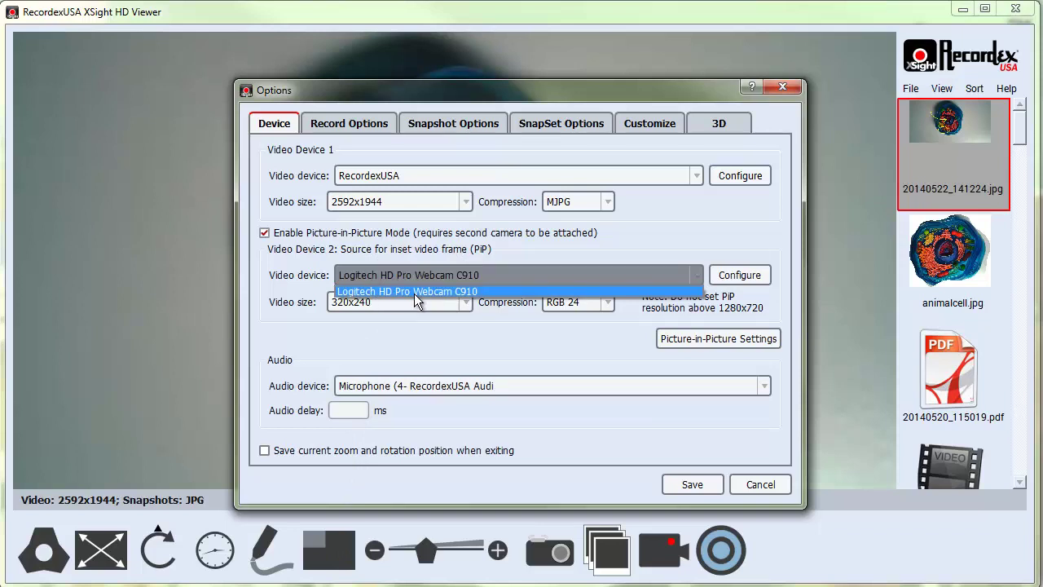
left_click(414, 294)
left_click(383, 302)
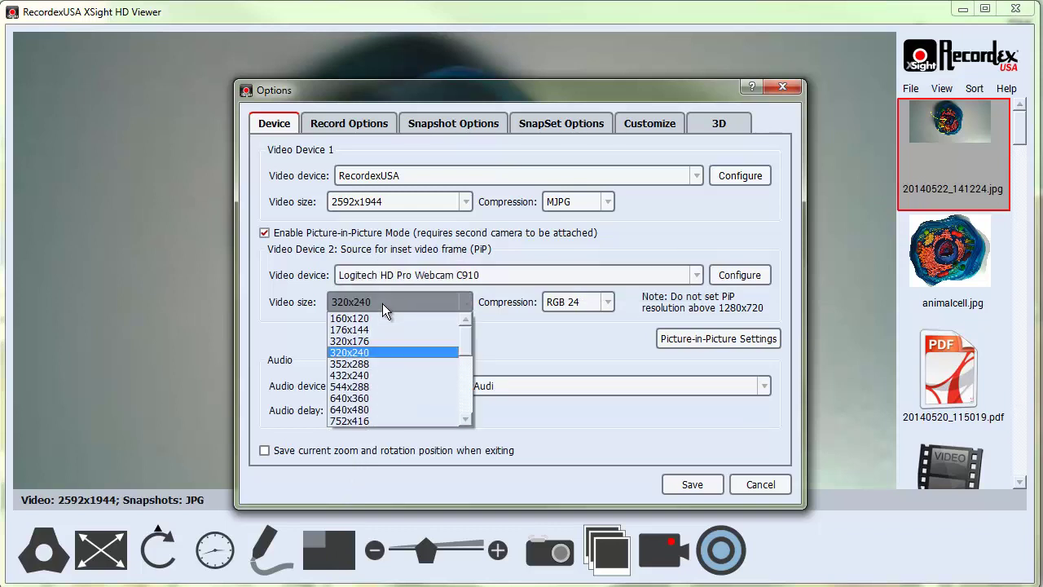
left_click(375, 348)
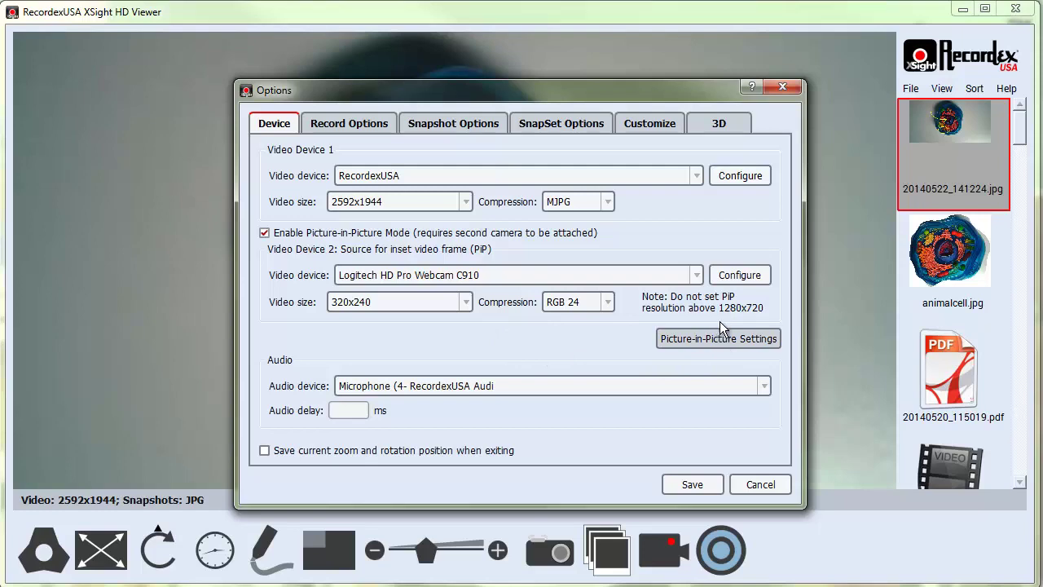
left_click(692, 484)
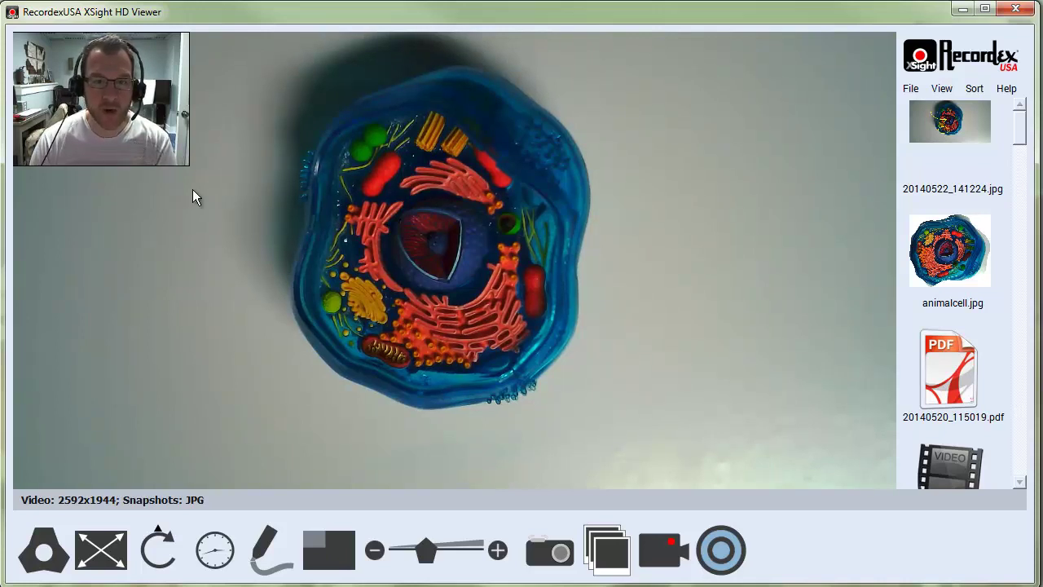
left_click(550, 559)
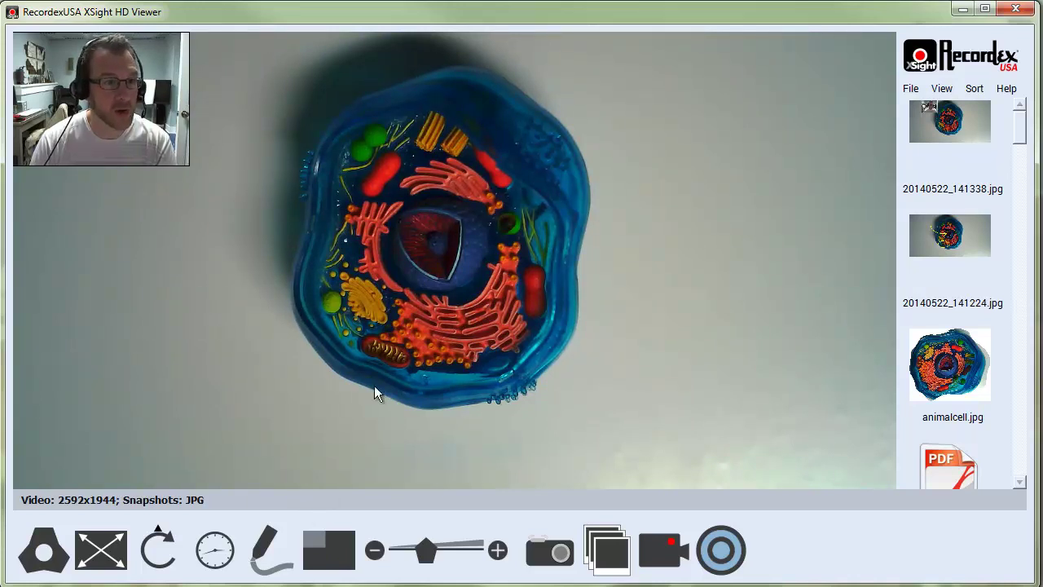
Shrink the Picture-in-Picture inset, try pinning it to different corners, and save it pinned to the video's upper-right corner.
left_click(49, 543)
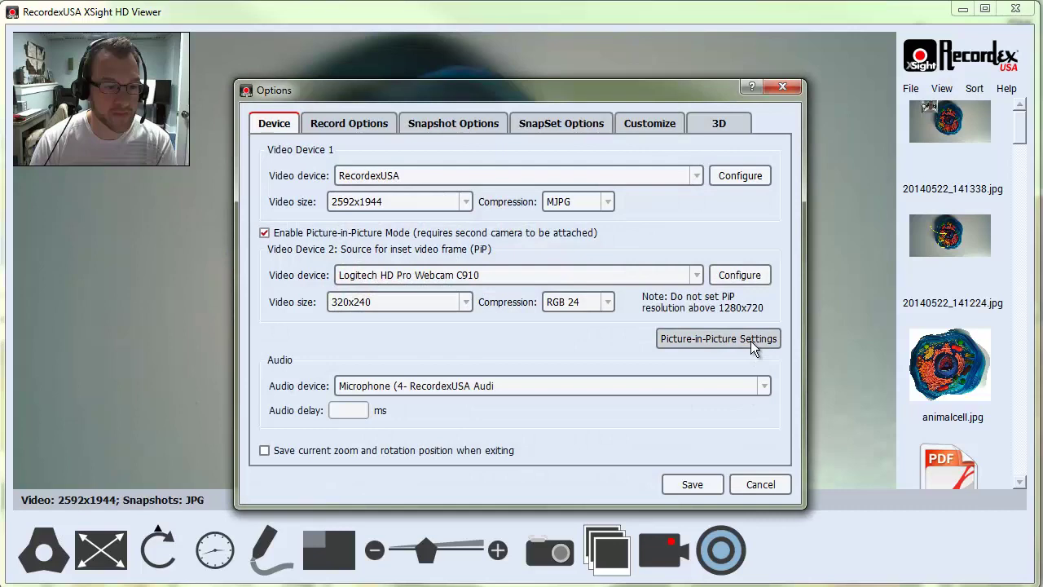
left_click(718, 339)
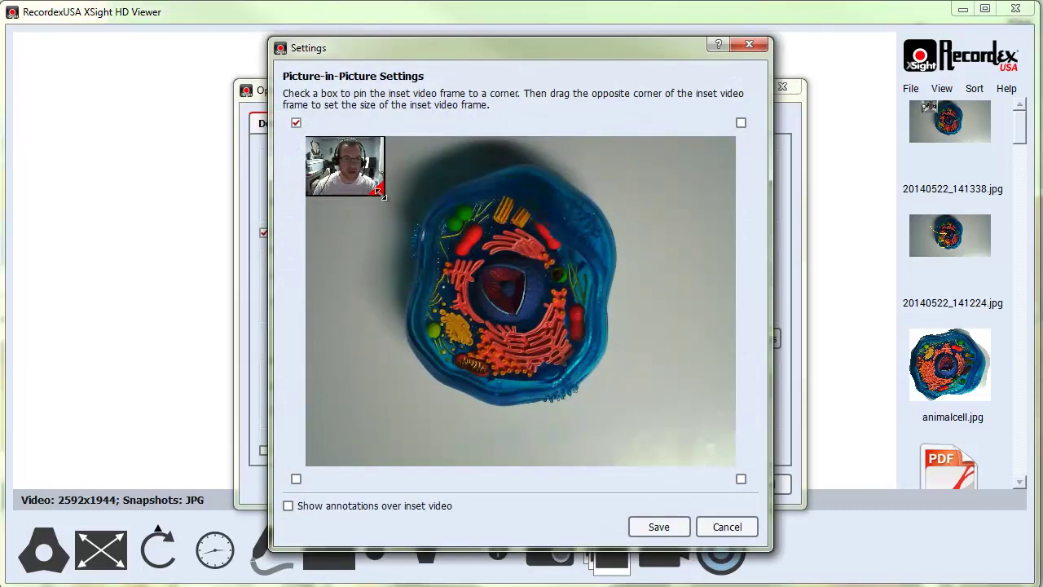
left_click_drag(379, 192, 352, 157)
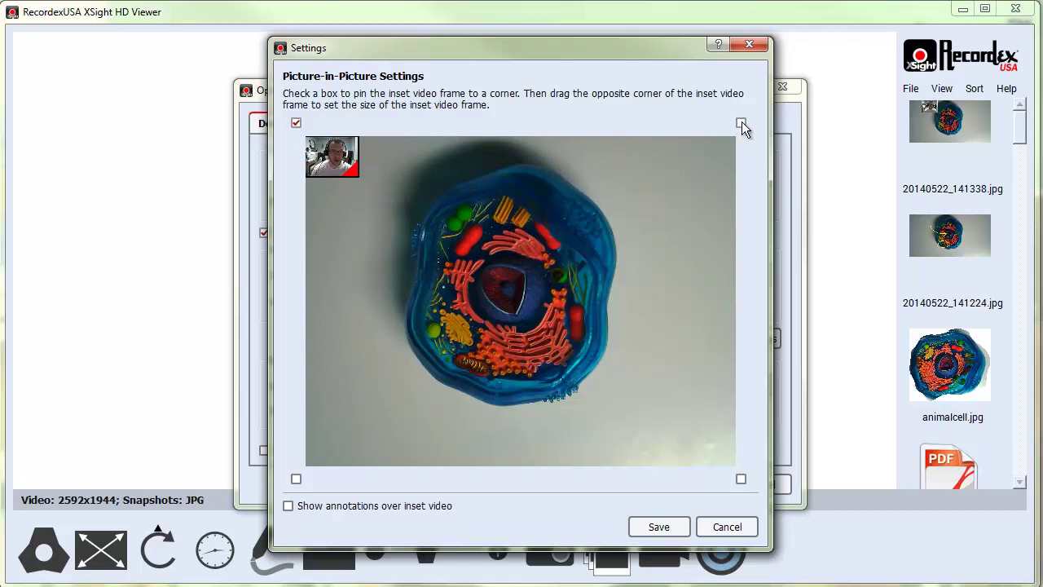
left_click(741, 123)
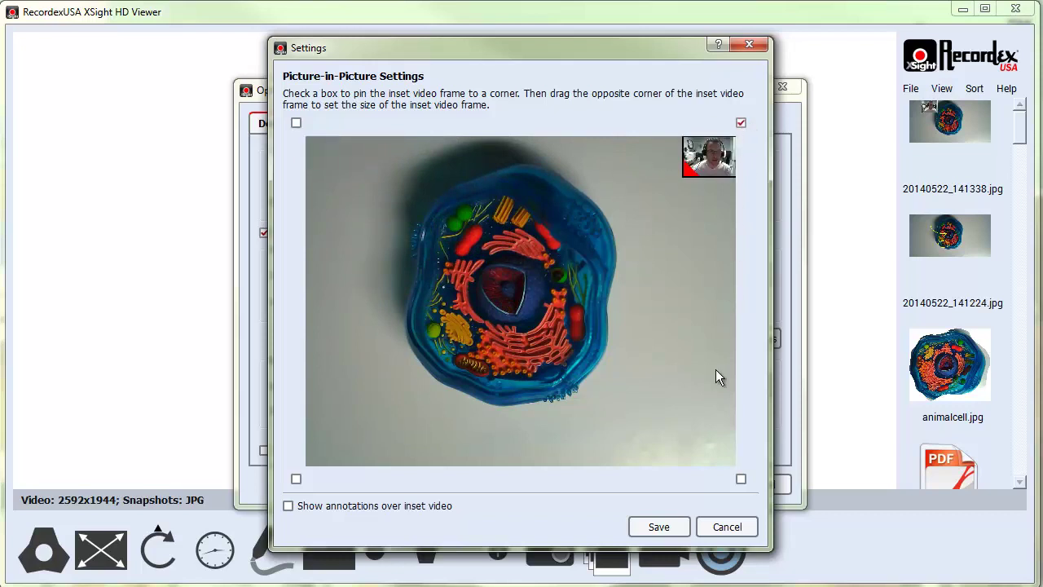
left_click(741, 479)
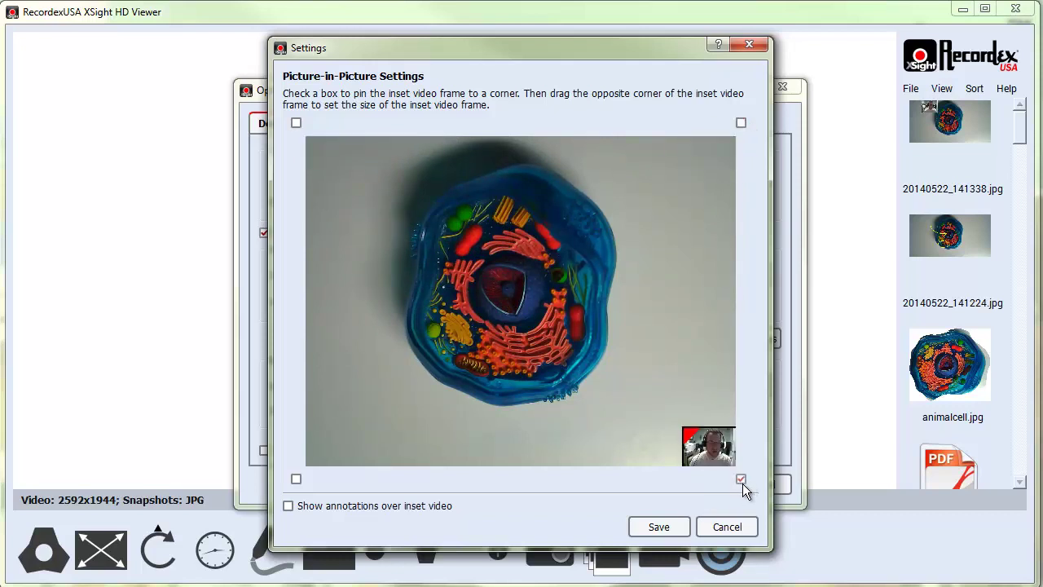
left_click(296, 480)
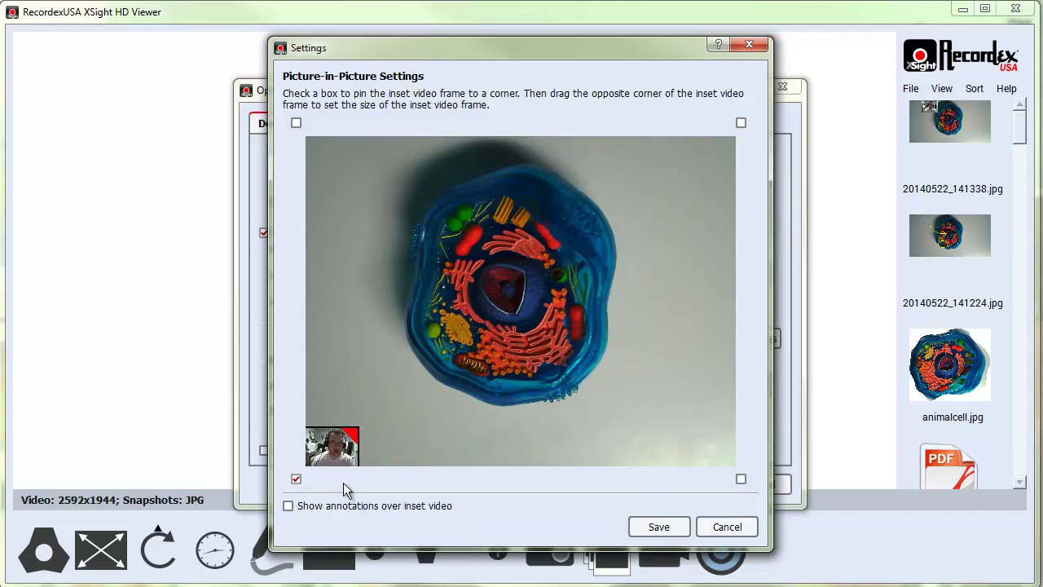
left_click(741, 123)
left_click(657, 527)
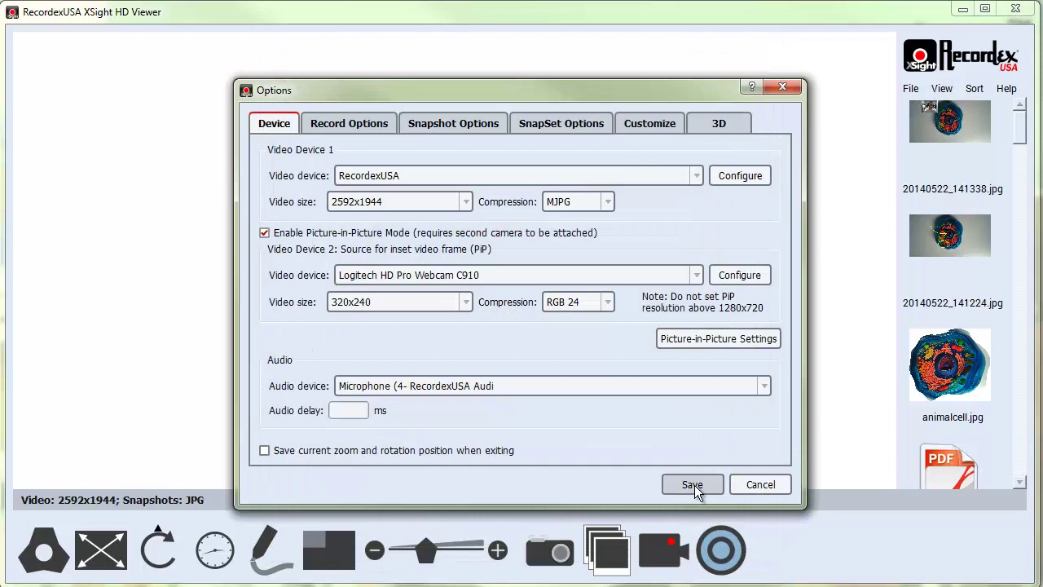
left_click(692, 484)
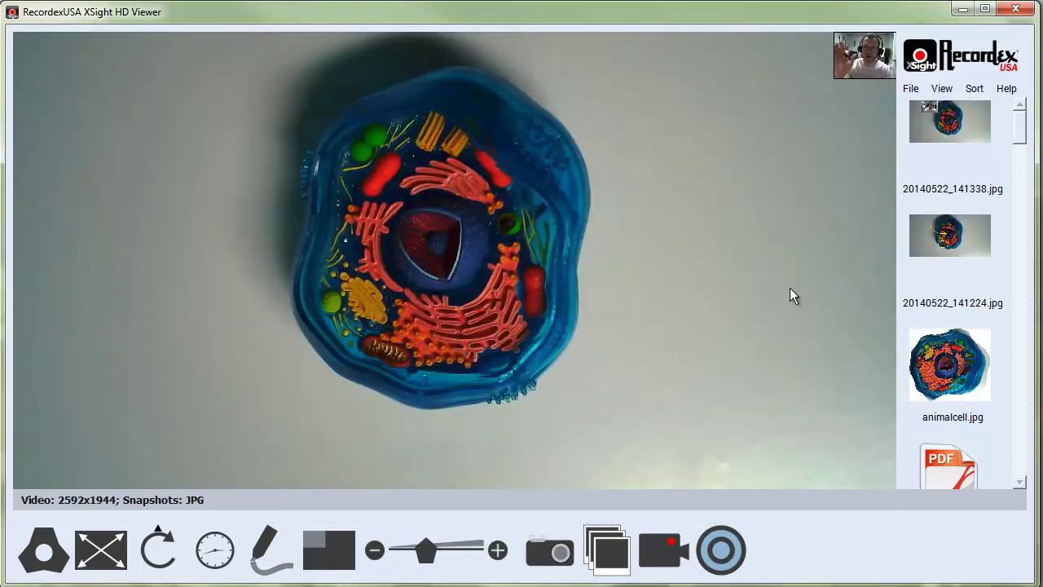